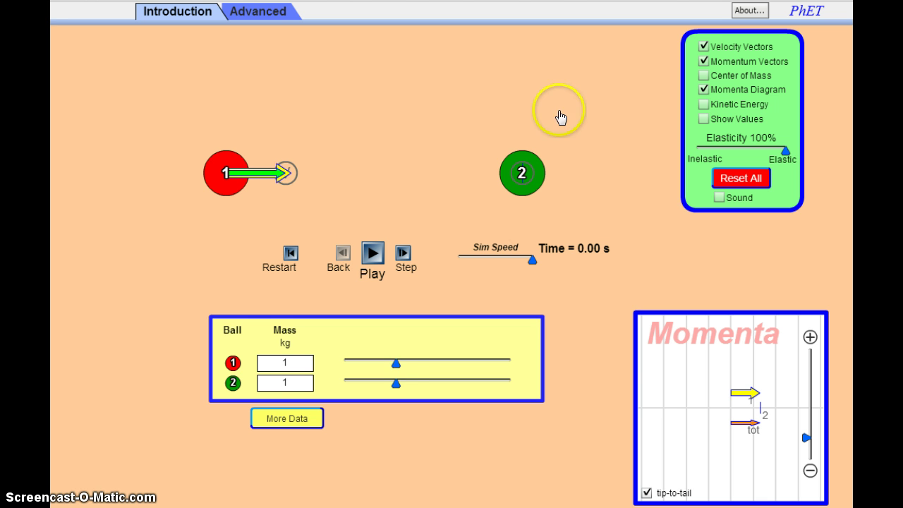
Hide the velocity vectors and move ball 2 closer to ball 1
{"action": "left_click", "coordinate": [705, 47]}
{"action": "left_click", "coordinate": [276, 192]}
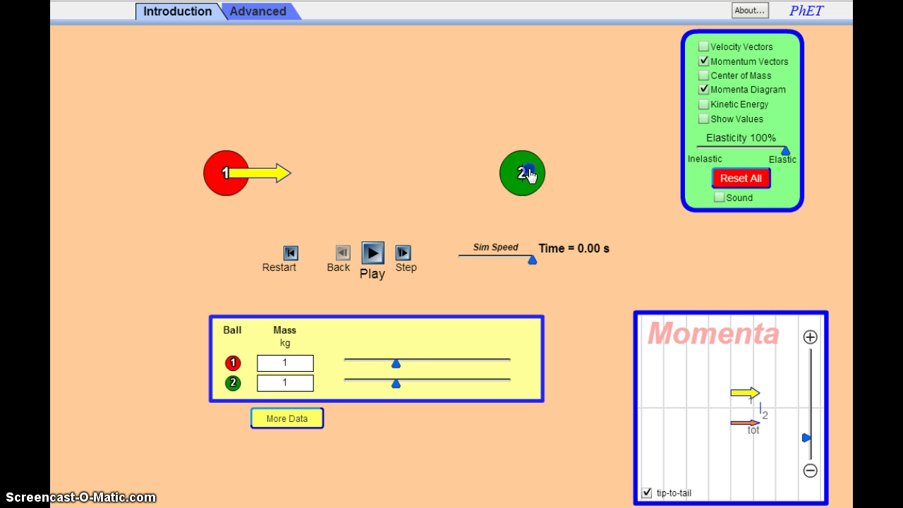
{"action": "left_click_drag", "start_coordinate": [529, 175], "coordinate": [411, 176]}
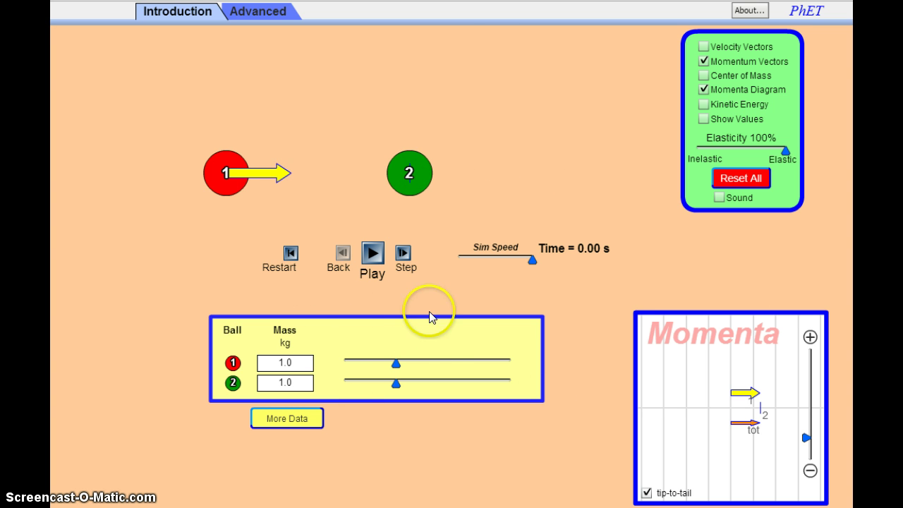
{"action": "mouse_move", "coordinate": [414, 183]}
{"action": "left_mouse_down"}
{"action": "mouse_move", "coordinate": [520, 176]}
{"action": "mouse_move", "coordinate": [390, 169]}
{"action": "mouse_move", "coordinate": [435, 169]}
{"action": "mouse_move", "coordinate": [407, 175]}
{"action": "left_mouse_up"}
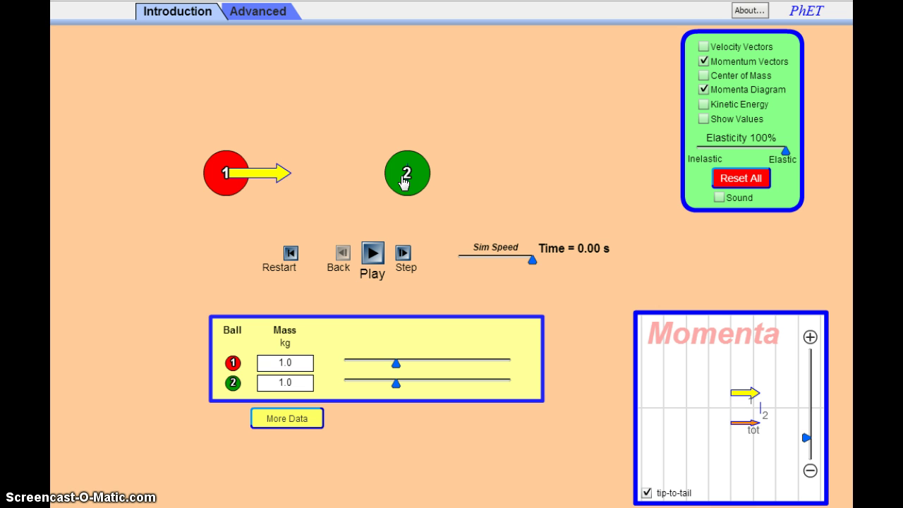
Reduce the simulation speed to about half, run the elastic collision between the two balls, and pause it
{"action": "left_click_drag", "start_coordinate": [534, 263], "coordinate": [476, 268]}
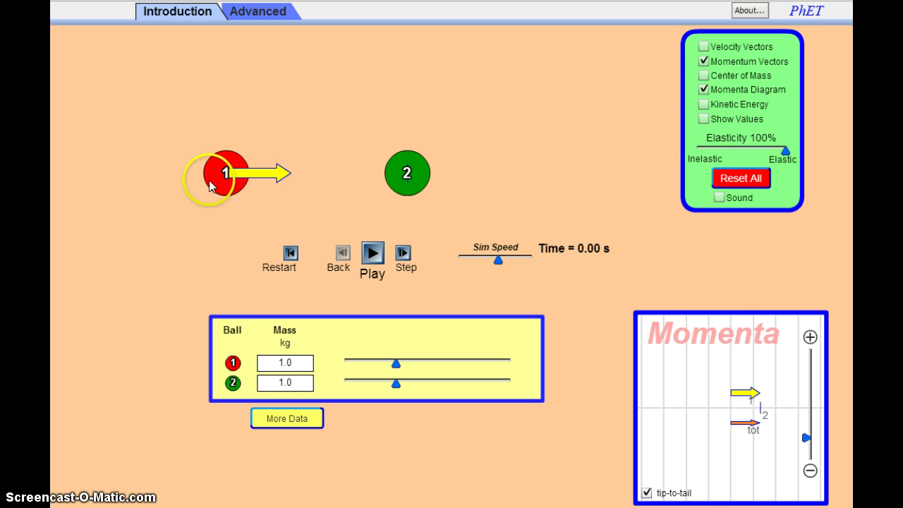
{"action": "left_click", "coordinate": [373, 254]}
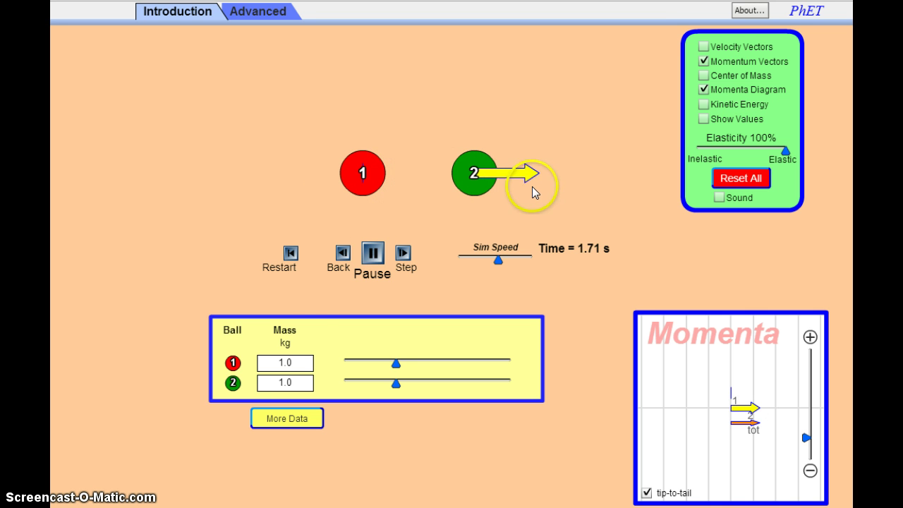
{"action": "left_click", "coordinate": [372, 254]}
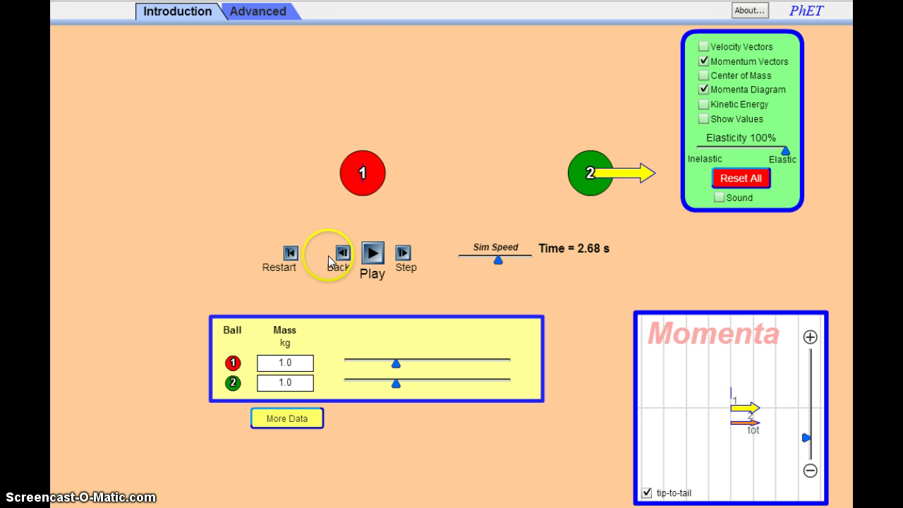
Replay the equal-mass collision from the start, watching the momenta diagram, and pause it after impact
{"action": "left_click", "coordinate": [291, 253]}
{"action": "left_click", "coordinate": [372, 252]}
{"action": "left_click", "coordinate": [752, 407]}
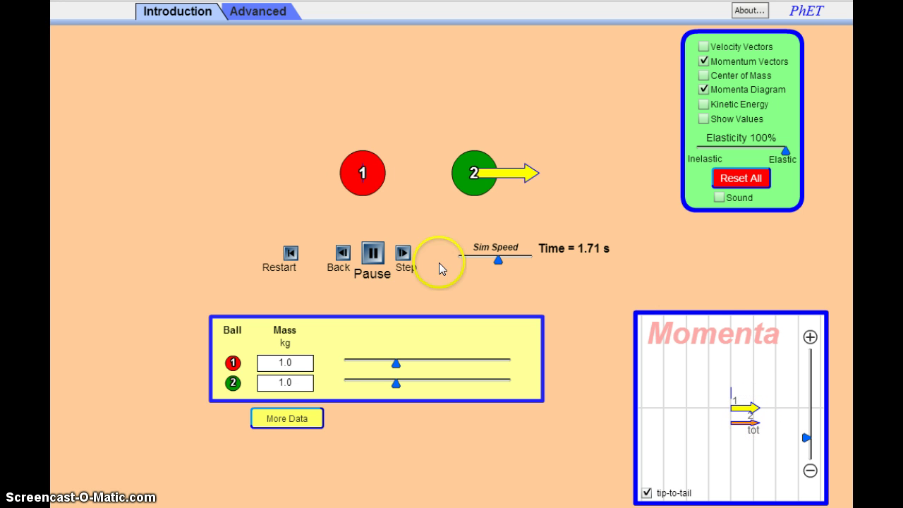
{"action": "left_click", "coordinate": [374, 253]}
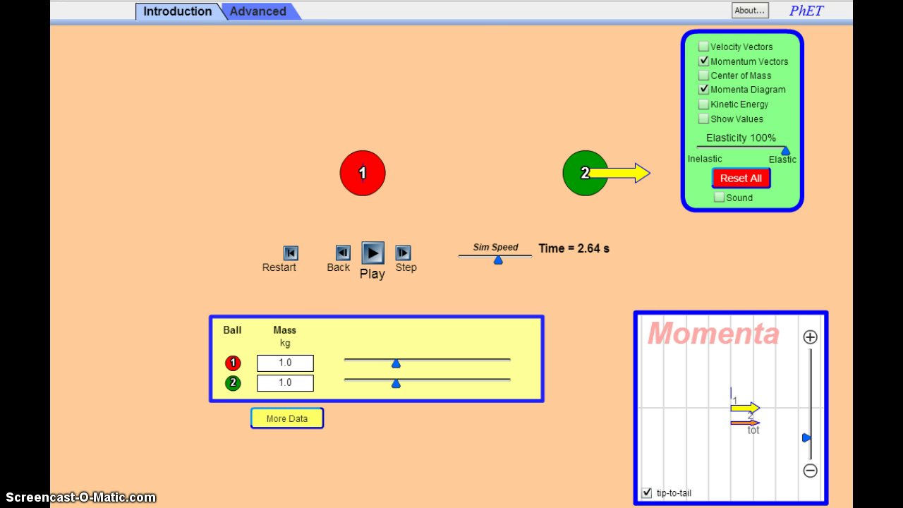
Return the simulation to its start and display the velocity vectors alongside the momentum vectors
{"action": "left_click", "coordinate": [302, 184]}
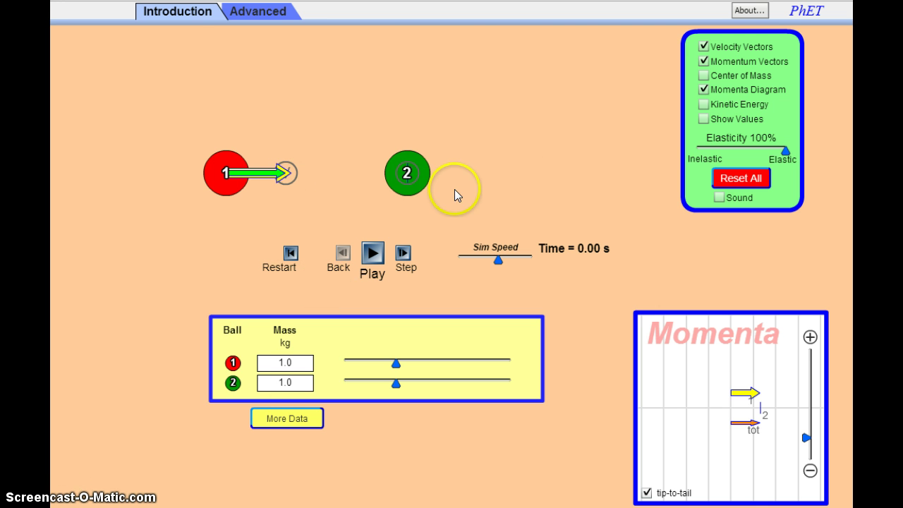
{"action": "left_click_drag", "start_coordinate": [406, 173], "coordinate": [464, 199]}
{"action": "left_click_drag", "start_coordinate": [373, 192], "coordinate": [406, 183]}
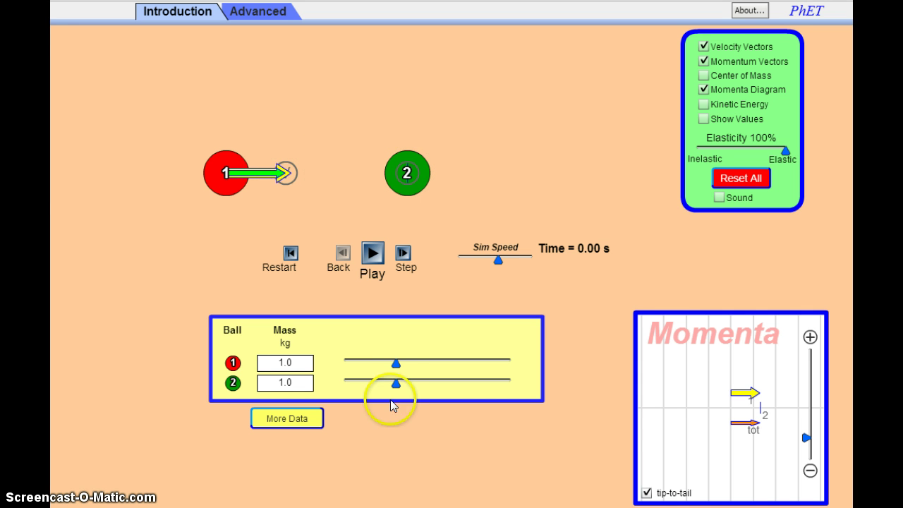
Run the collision with ball 1's mass set to 3 kg, pausing after impact and returning to the start
{"action": "left_click_drag", "start_coordinate": [393, 366], "coordinate": [512, 369]}
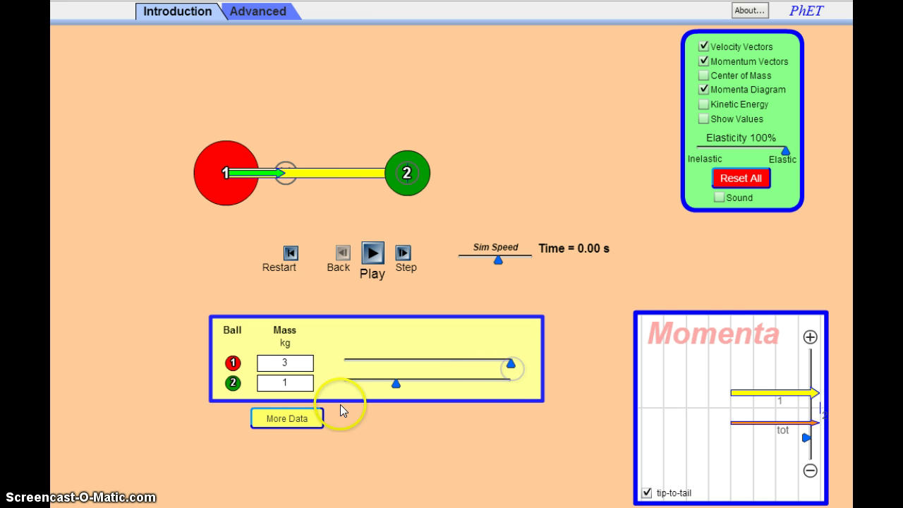
{"action": "left_click", "coordinate": [369, 254]}
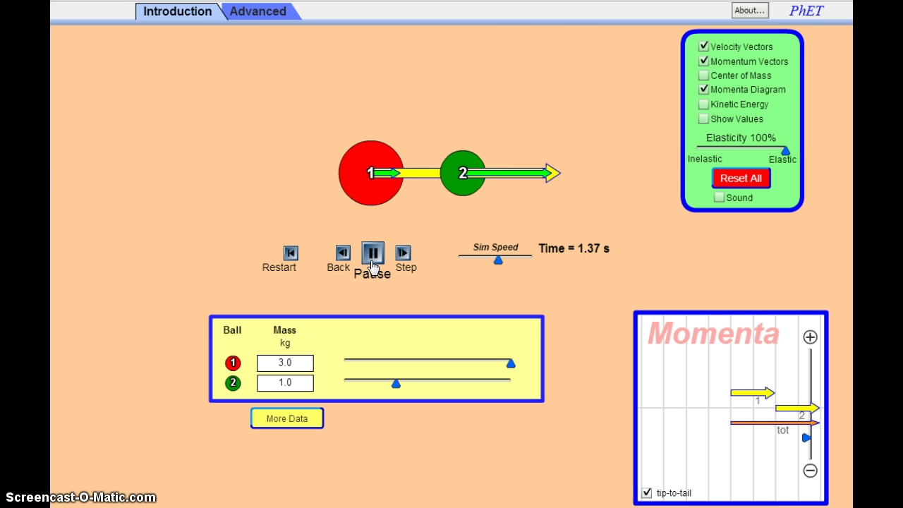
{"action": "left_click", "coordinate": [372, 254]}
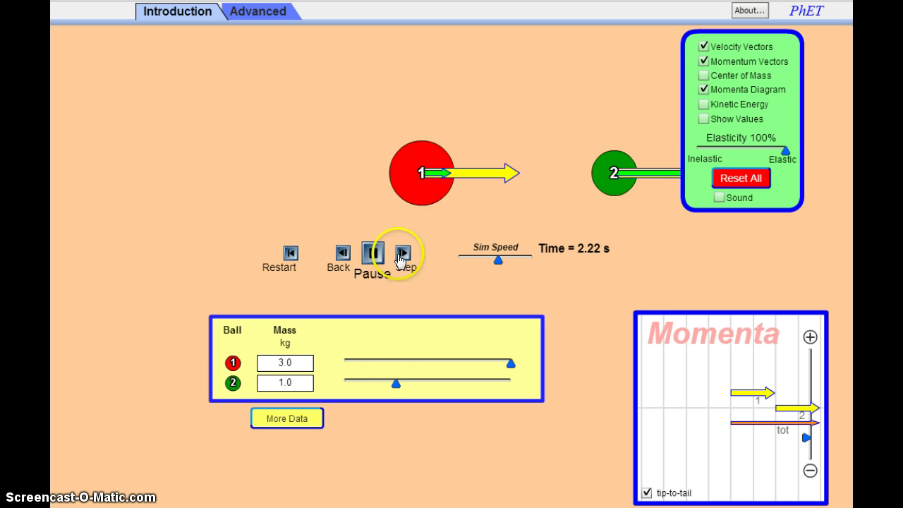
{"action": "left_click", "coordinate": [372, 252]}
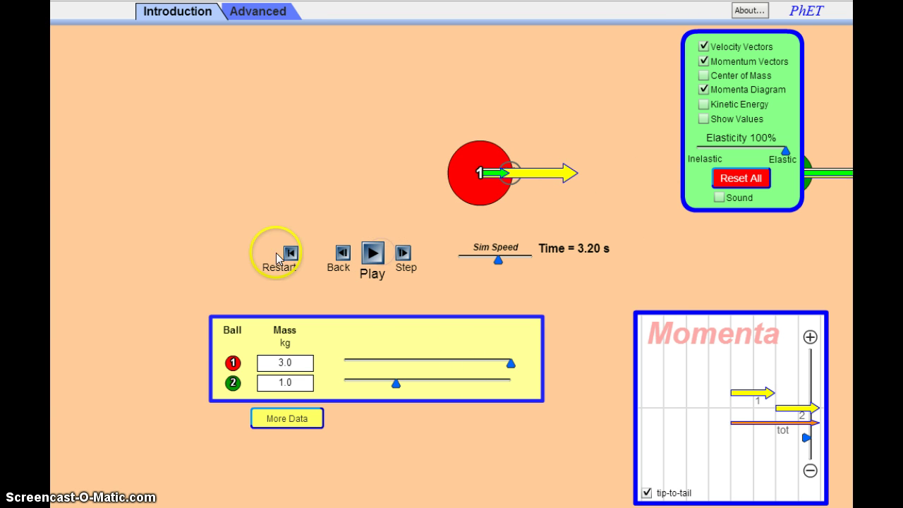
{"action": "left_click", "coordinate": [291, 255]}
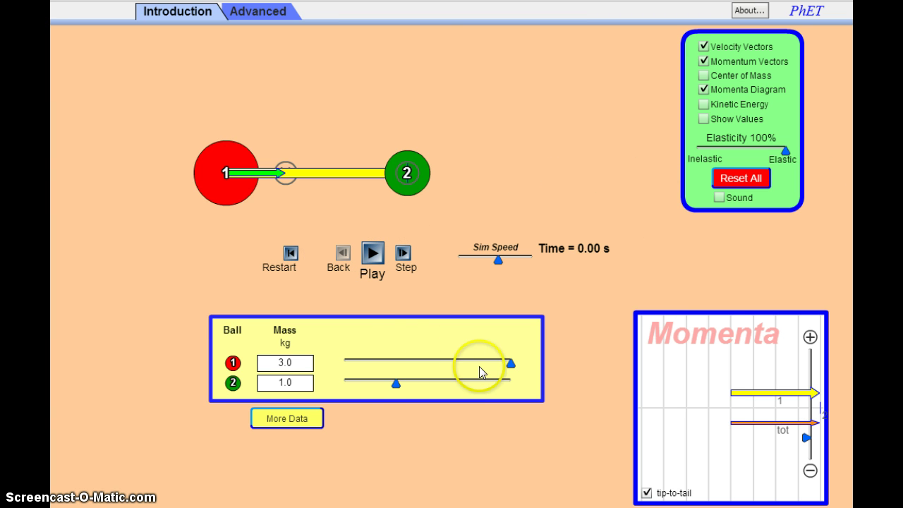
Set ball 1's mass to 1 kg and lengthen its velocity vector to about 2.8 m/s
{"action": "left_click_drag", "start_coordinate": [511, 365], "coordinate": [395, 362]}
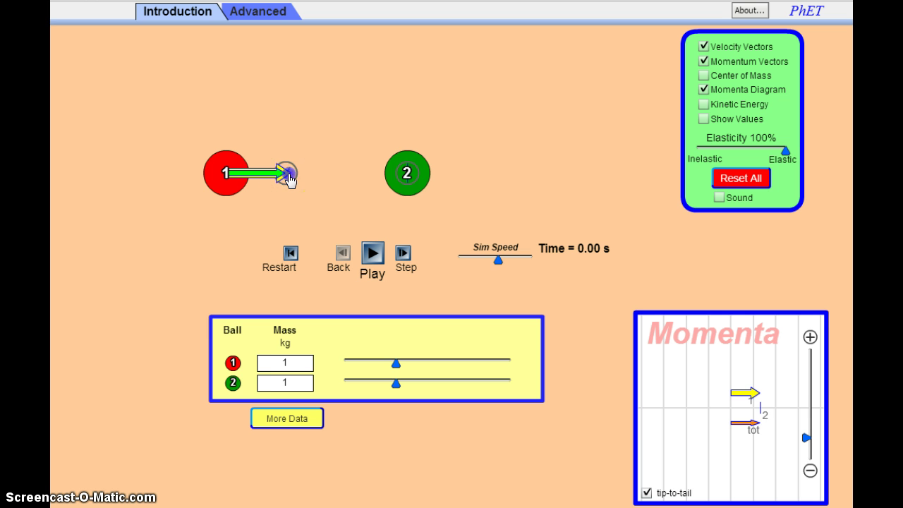
{"action": "left_click_drag", "start_coordinate": [290, 175], "coordinate": [508, 188]}
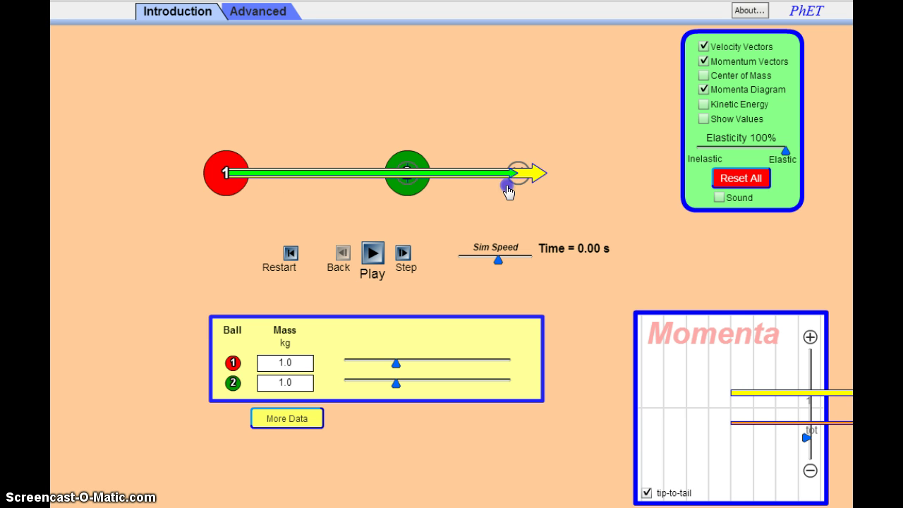
{"action": "left_click_drag", "start_coordinate": [428, 183], "coordinate": [430, 181]}
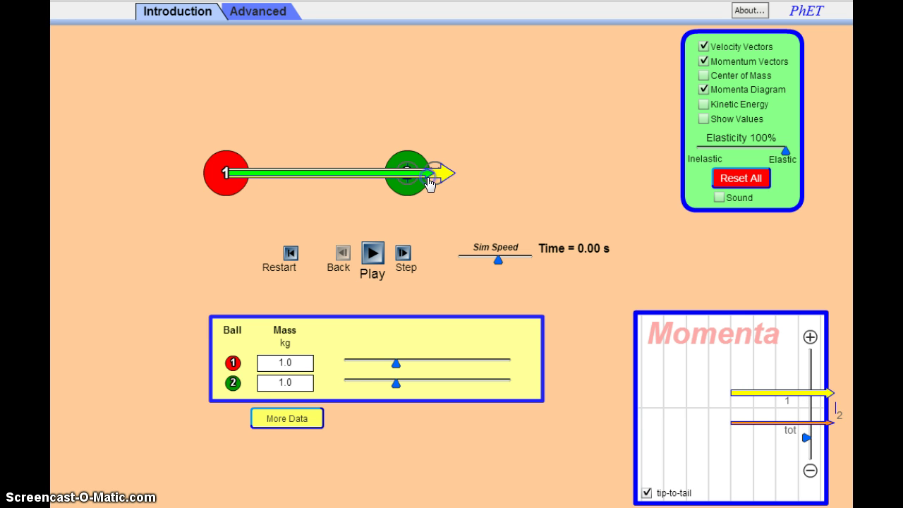
{"action": "left_click", "coordinate": [329, 317]}
Run the faster equal-mass collision, rewind it, and briefly toggle the center of mass marker
{"action": "left_click", "coordinate": [370, 245]}
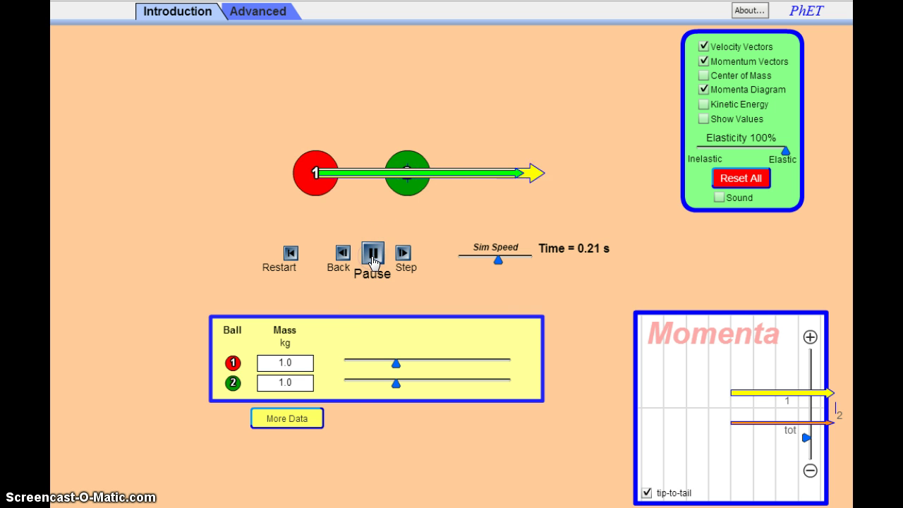
{"action": "left_click", "coordinate": [554, 175]}
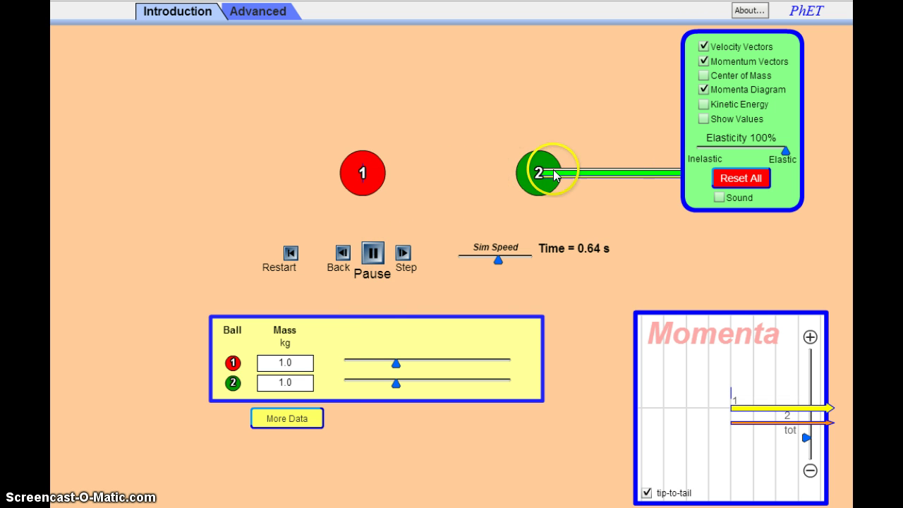
{"action": "left_click", "coordinate": [373, 252]}
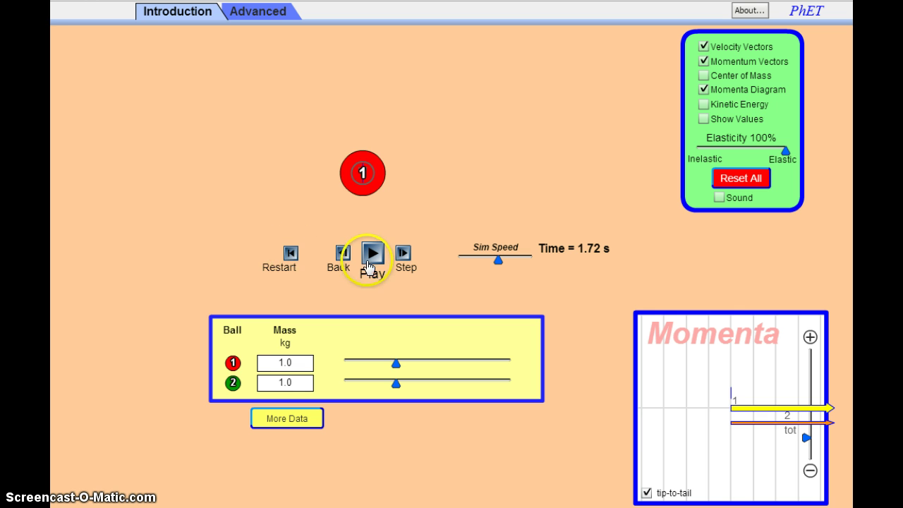
{"action": "left_click", "coordinate": [290, 254]}
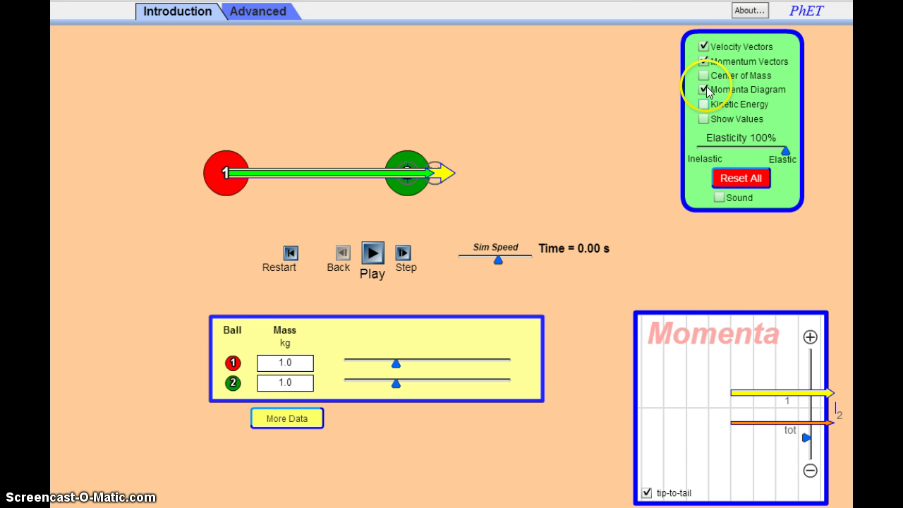
{"action": "left_click", "coordinate": [704, 76]}
{"action": "left_click", "coordinate": [704, 76]}
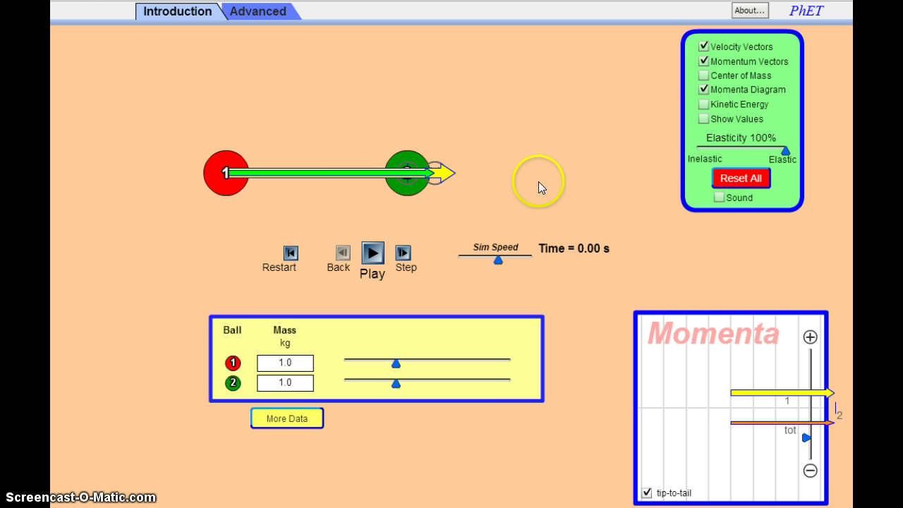
Expand the data table and set ball 1's velocity to 1 m/s
{"action": "left_click", "coordinate": [285, 419]}
{"action": "left_click_drag", "start_coordinate": [416, 363], "coordinate": [384, 362]}
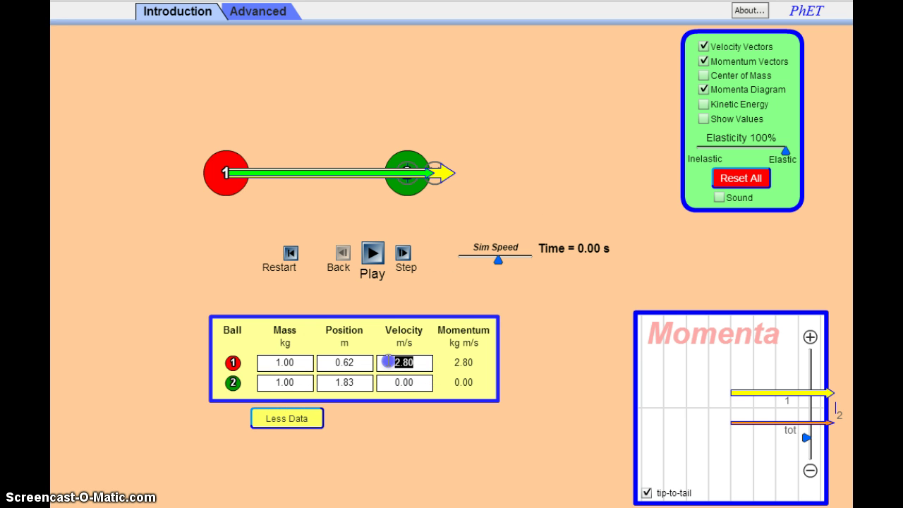
{"action": "key", "text": "BackSpace"}
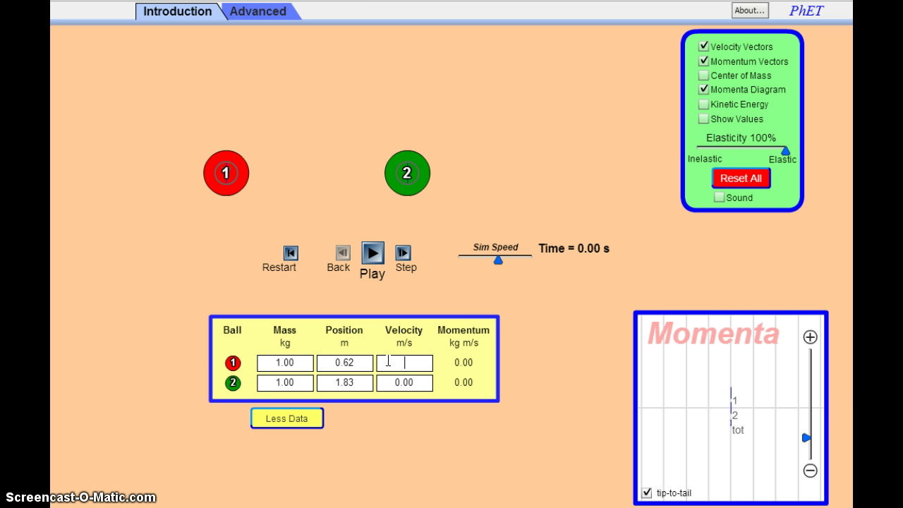
{"action": "type", "text": "5"}
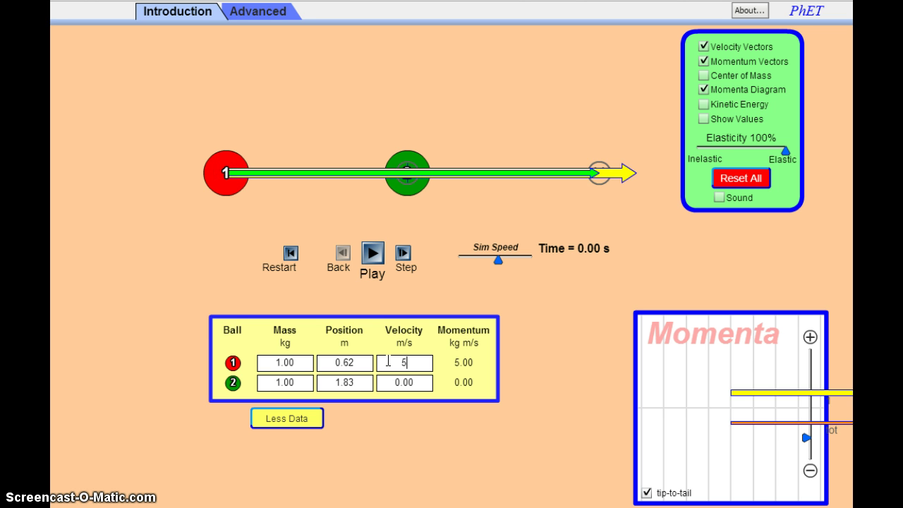
{"action": "key", "text": "BackSpace"}
{"action": "type", "text": "1"}
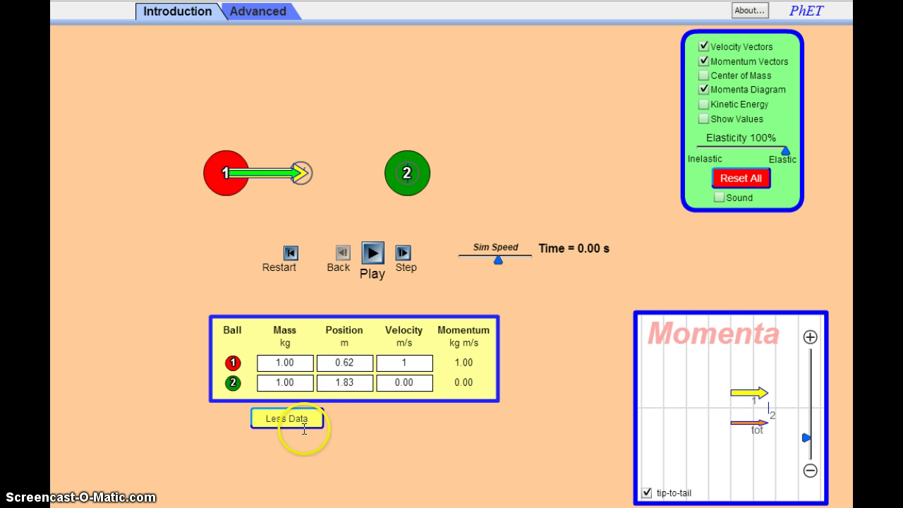
Run the 1 m/s collision to compare both balls' velocity and momentum values, pause it, and rewind
{"action": "left_click", "coordinate": [374, 254]}
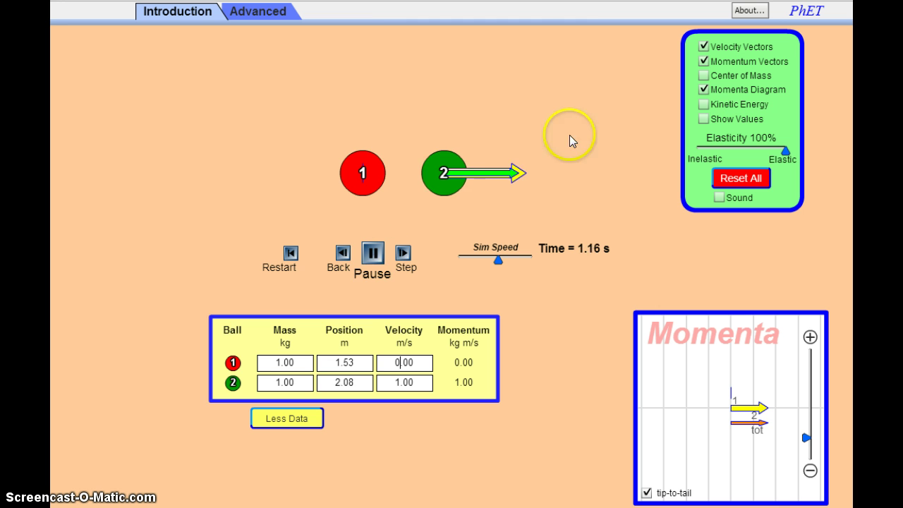
{"action": "left_click", "coordinate": [373, 252]}
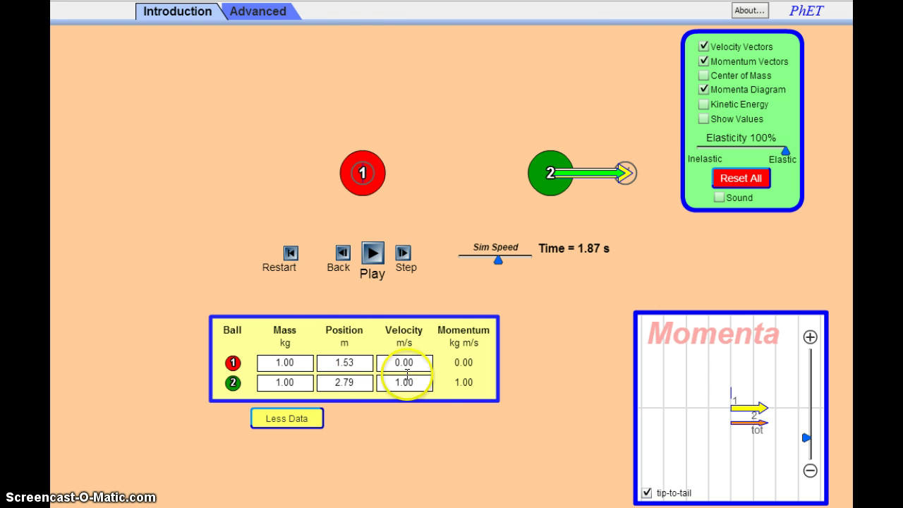
{"action": "left_click", "coordinate": [292, 254]}
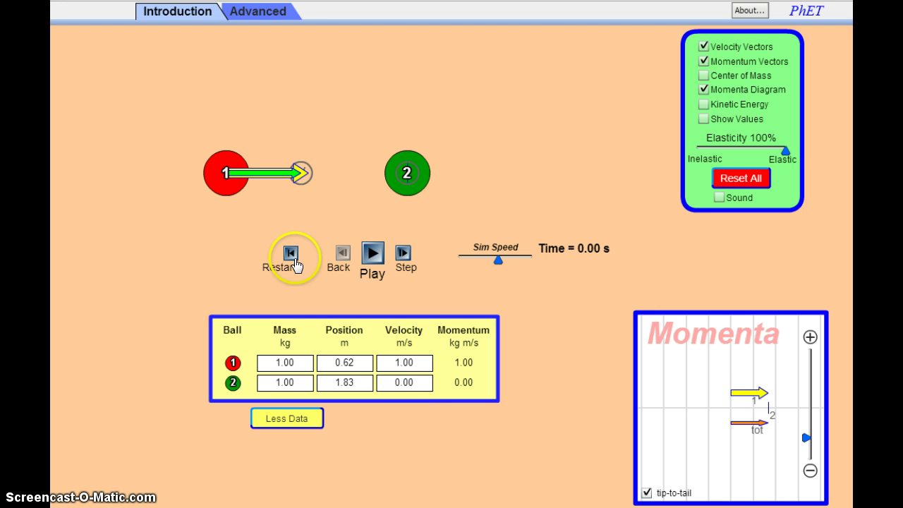
Set ball 1's mass to 5 kg in the data table
{"action": "left_click", "coordinate": [277, 361]}
{"action": "key", "text": "Delete"}
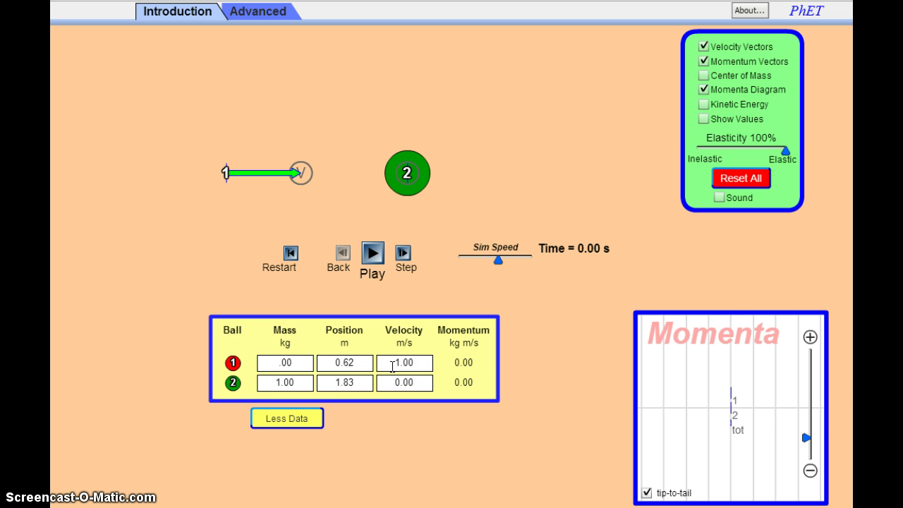
{"action": "type", "text": "5"}
{"action": "left_click", "coordinate": [484, 247]}
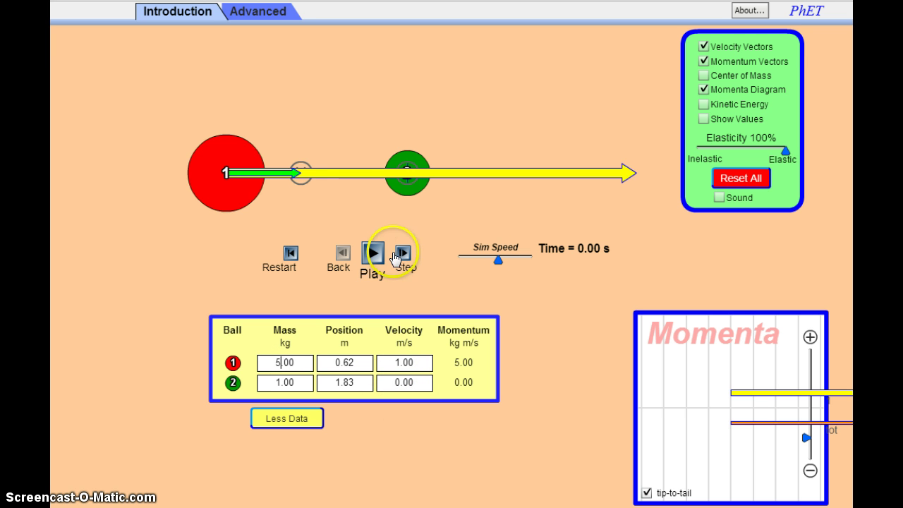
Run the collision of the 5 kg ball with ball 2, pause it after impact, and rewind
{"action": "left_click", "coordinate": [374, 254]}
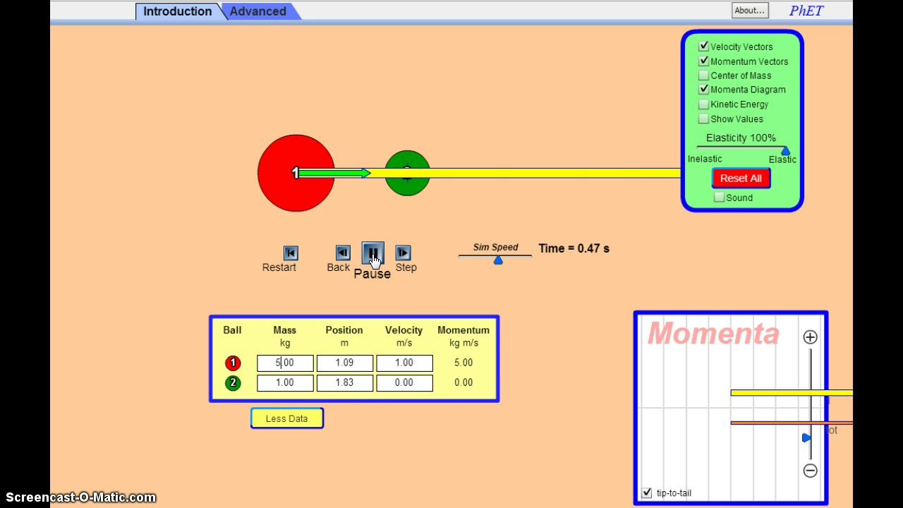
{"action": "left_click", "coordinate": [390, 329]}
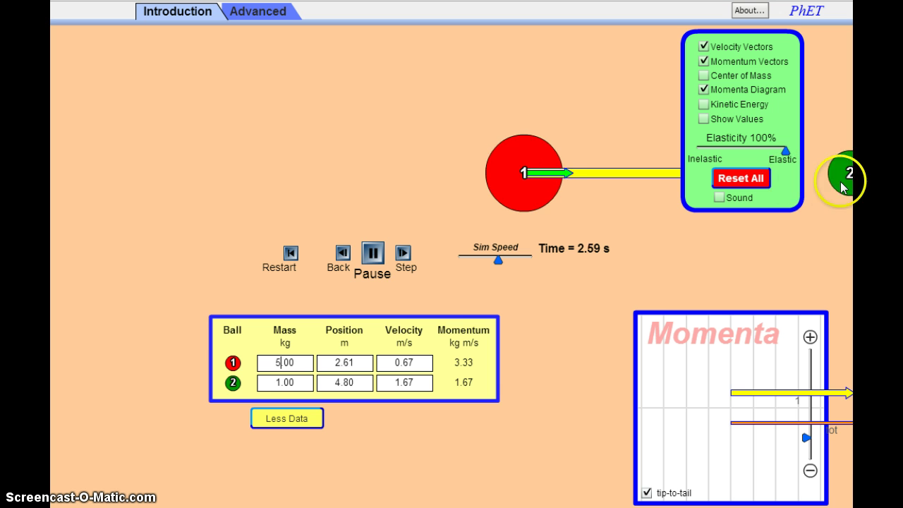
{"action": "left_click", "coordinate": [372, 255]}
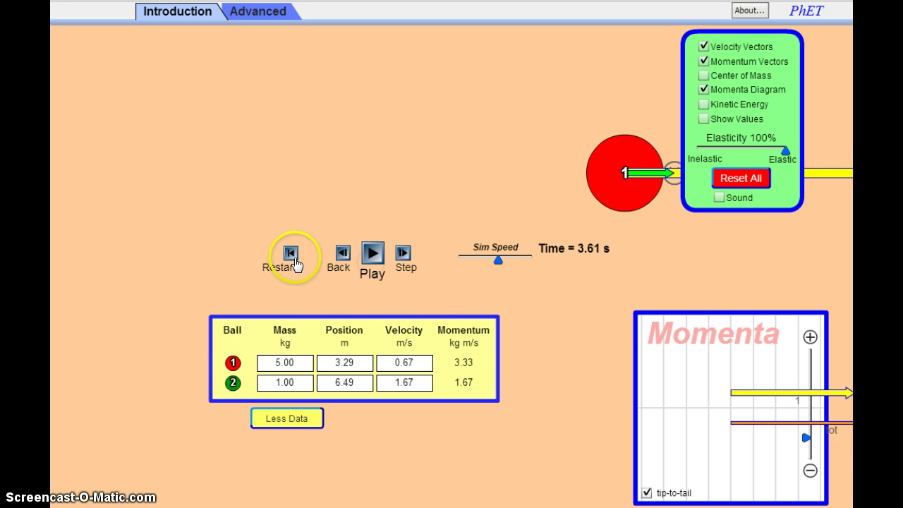
{"action": "left_click", "coordinate": [290, 254]}
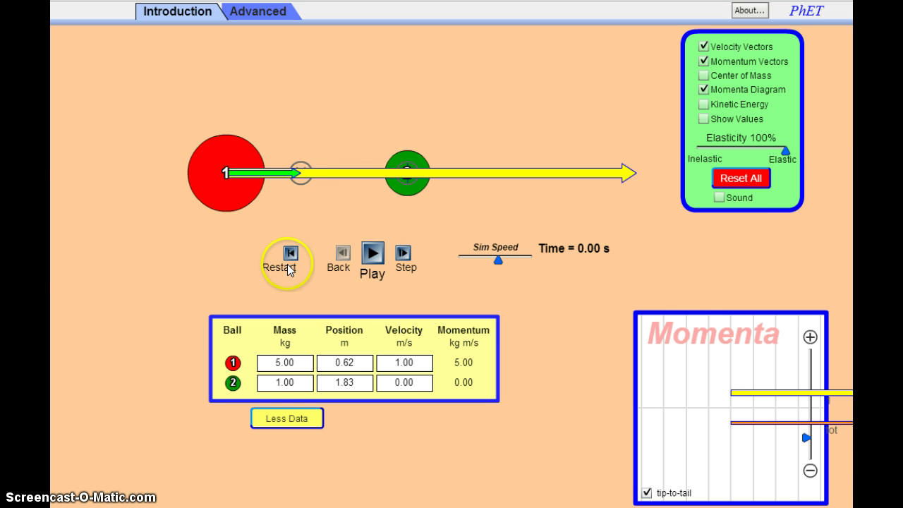
Collapse the data table to the mass sliders and open ball 1's mass for editing
{"action": "left_click", "coordinate": [279, 363]}
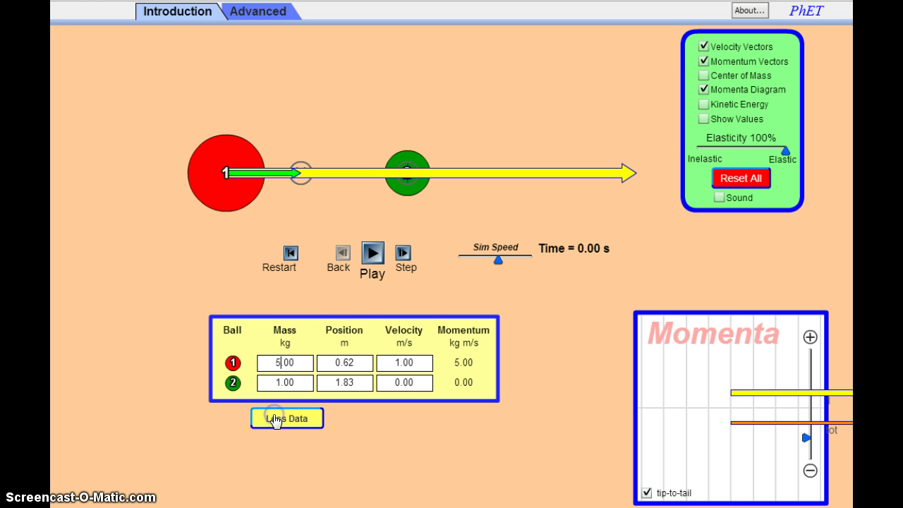
{"action": "left_click", "coordinate": [275, 420]}
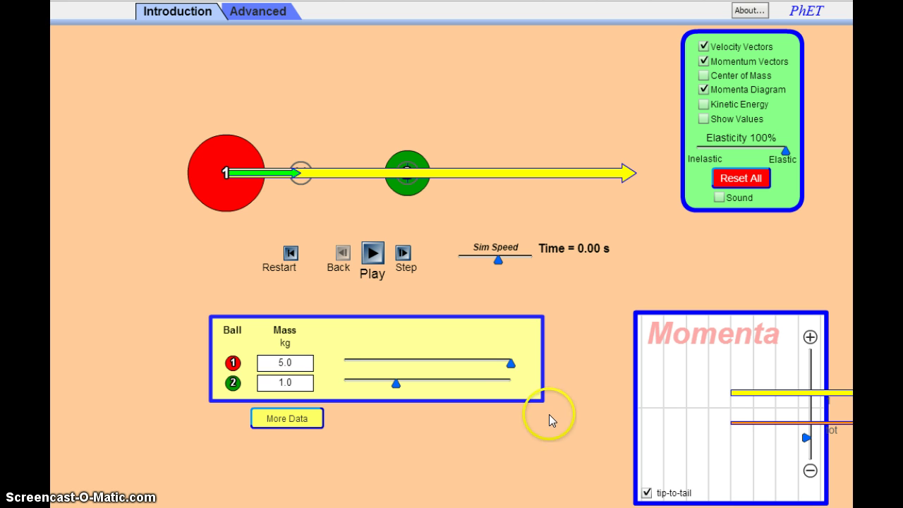
{"action": "left_click", "coordinate": [507, 386]}
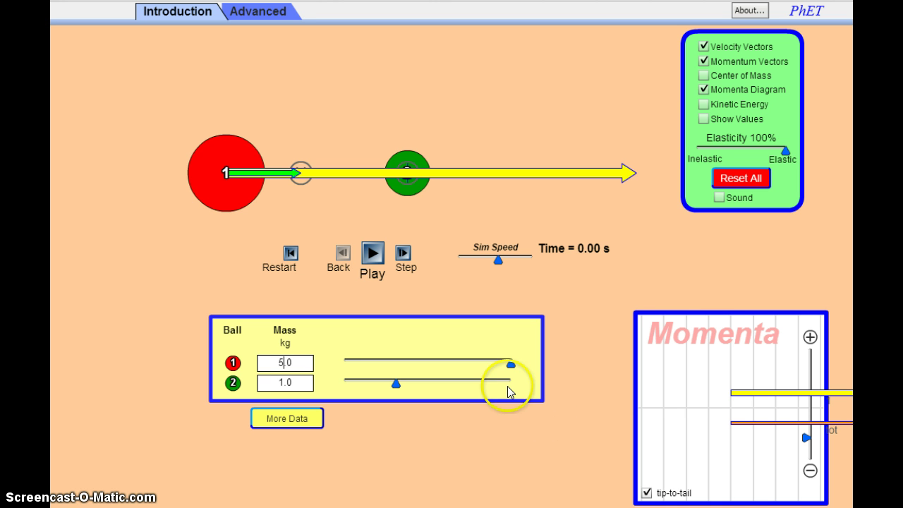